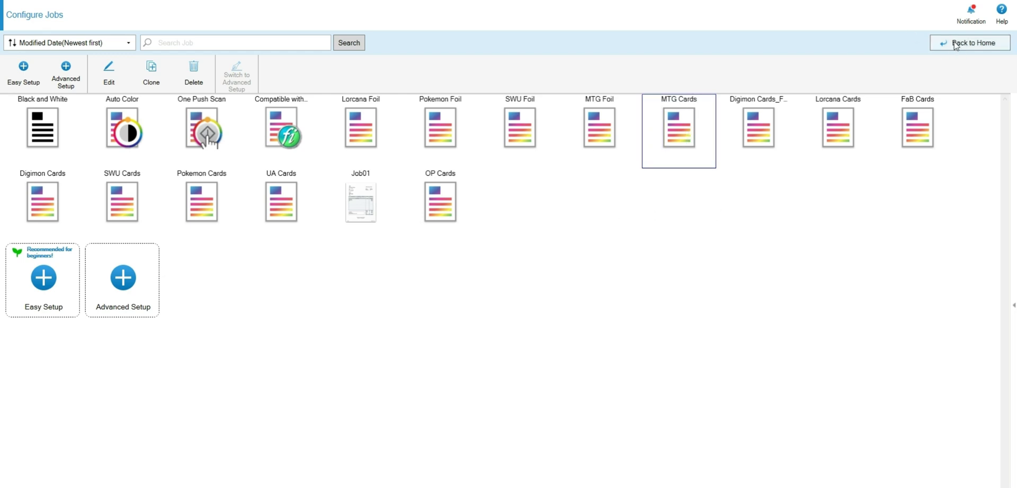
Open the MTG Cards job for editing and bring up the advanced scanner driver settings of its scan profile.
{"action": "right_click", "coordinate": [677, 124]}
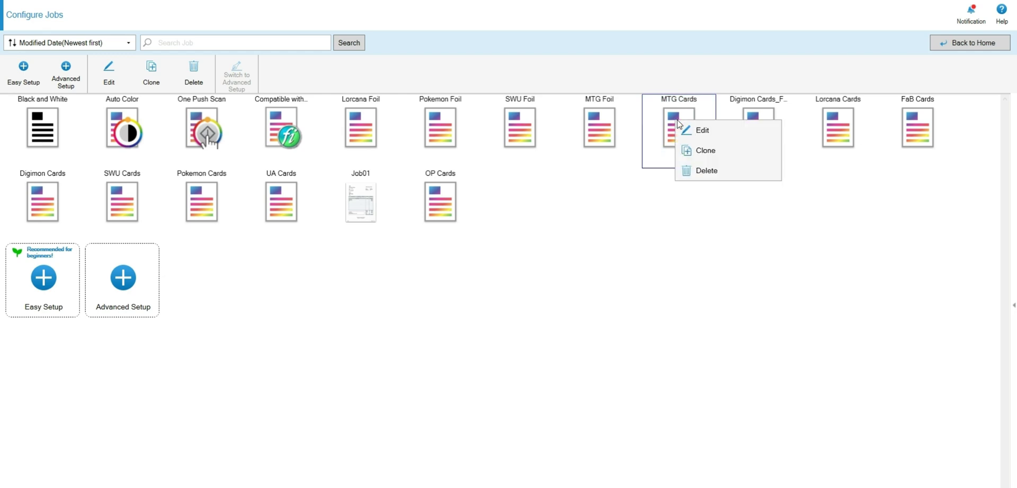
{"action": "left_click", "coordinate": [702, 131]}
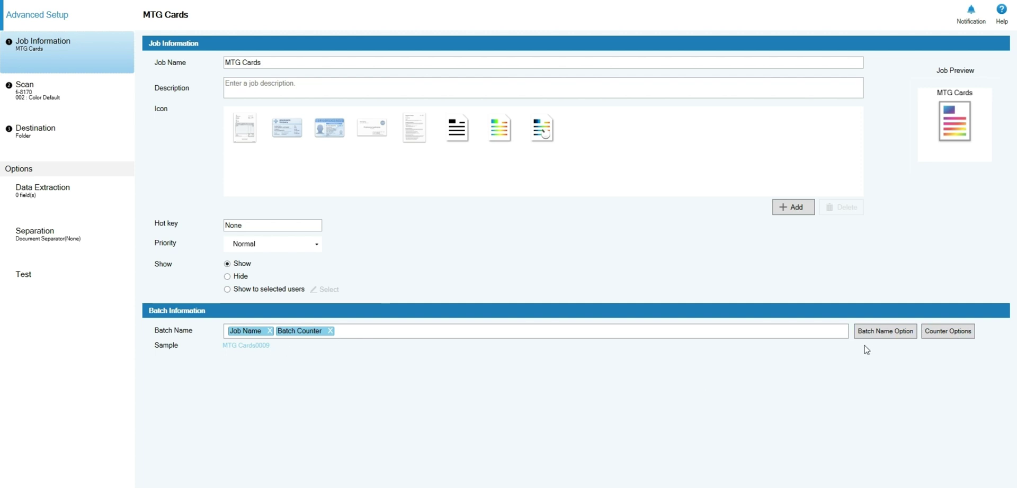
{"action": "left_click", "coordinate": [109, 93]}
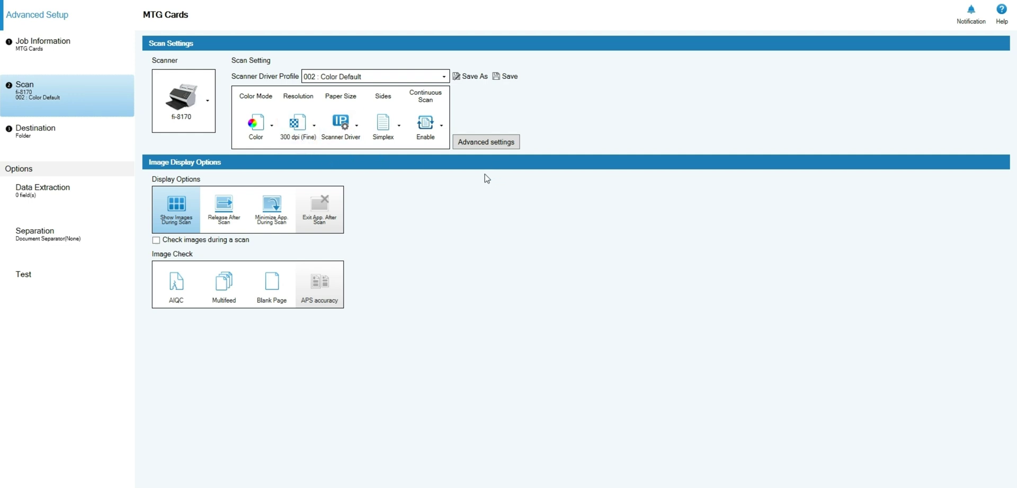
{"action": "left_click", "coordinate": [488, 143]}
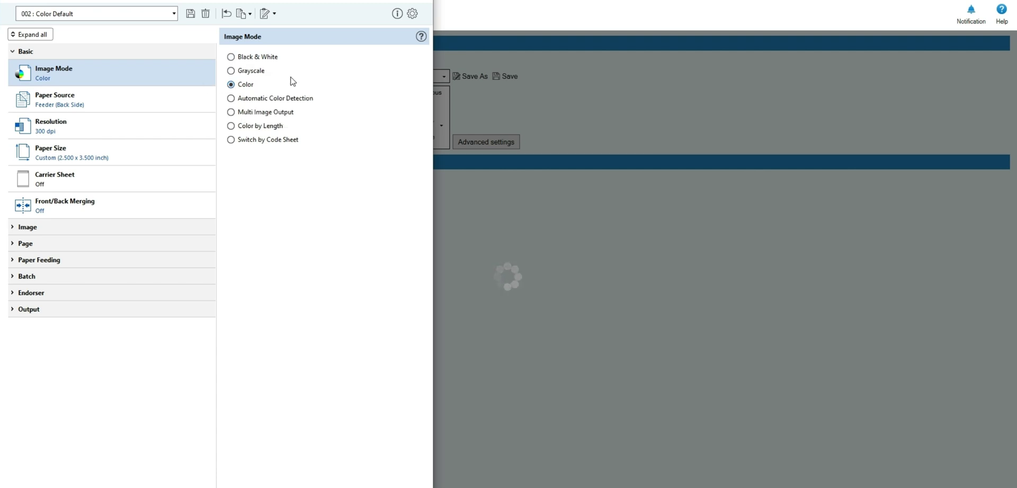
Review the profile's paper source, resolution, front/back merging, color adjustment, cleanup and vertical streaks reduction settings.
{"action": "left_click", "coordinate": [110, 102]}
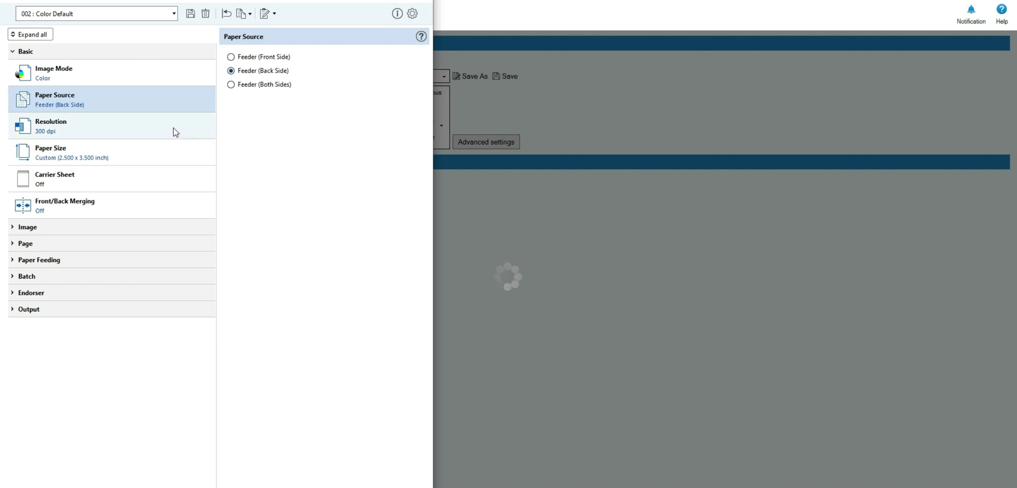
{"action": "left_click", "coordinate": [111, 135]}
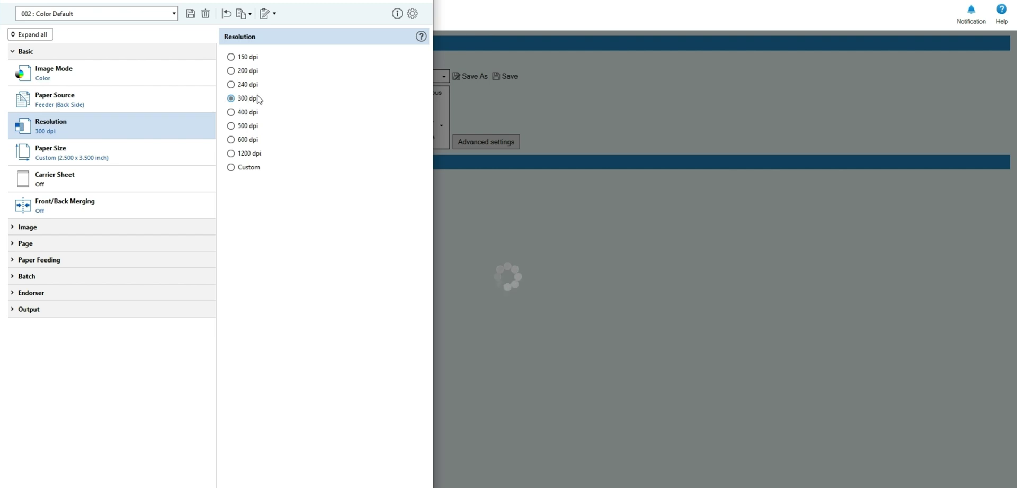
{"action": "left_click", "coordinate": [82, 210]}
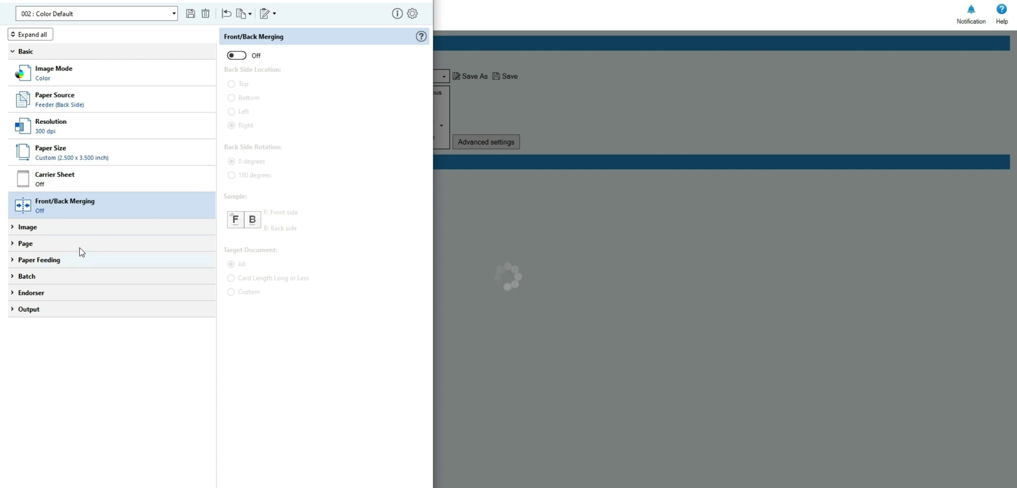
{"action": "left_click", "coordinate": [80, 231]}
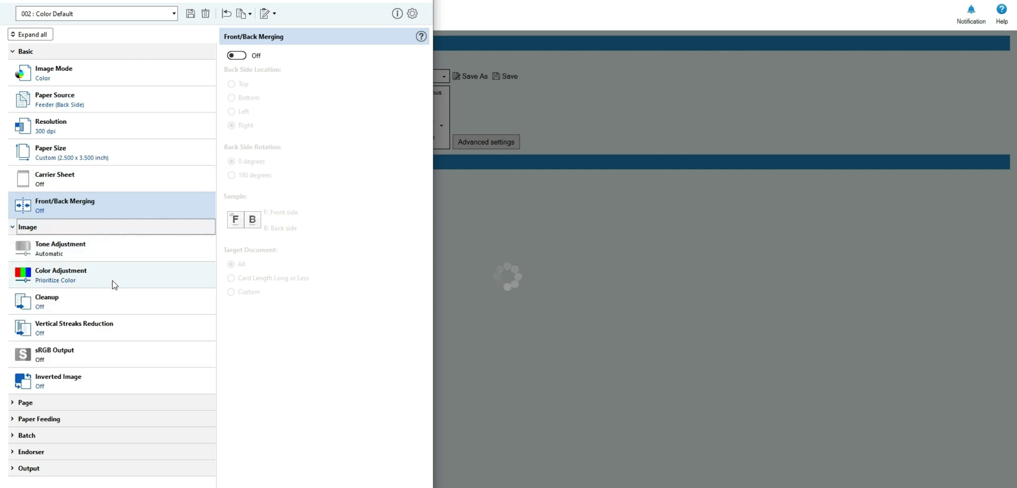
{"action": "left_click", "coordinate": [142, 273]}
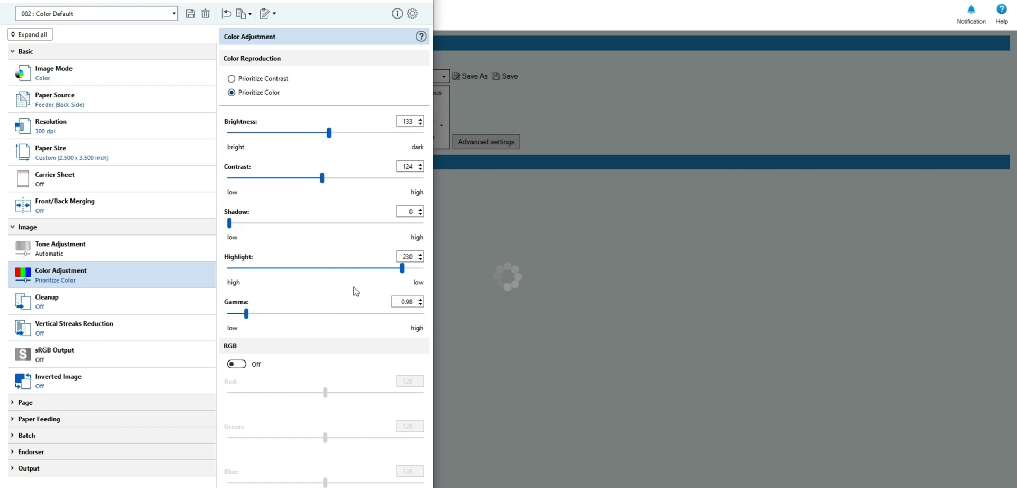
{"action": "left_click", "coordinate": [142, 306]}
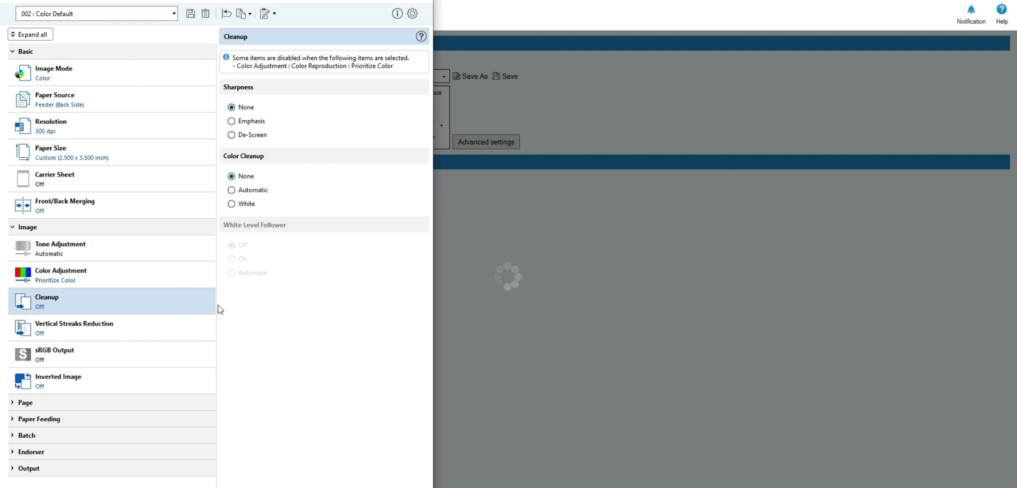
{"action": "left_click", "coordinate": [108, 332]}
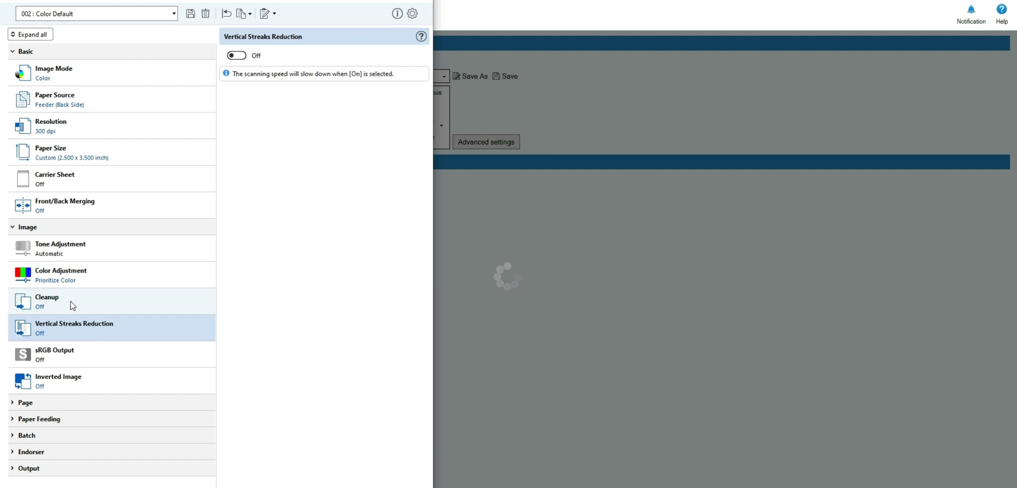
Review the profile's page cropping options and its custom paper size.
{"action": "left_click", "coordinate": [83, 403]}
{"action": "scroll", "coordinate": [131, 406], "scroll_direction": "down", "scroll_amount": 5}
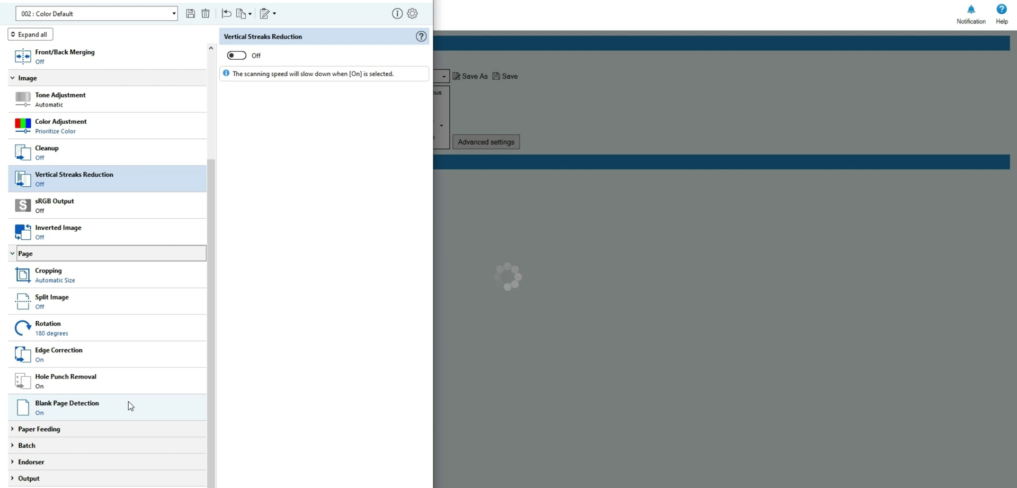
{"action": "left_click", "coordinate": [85, 274]}
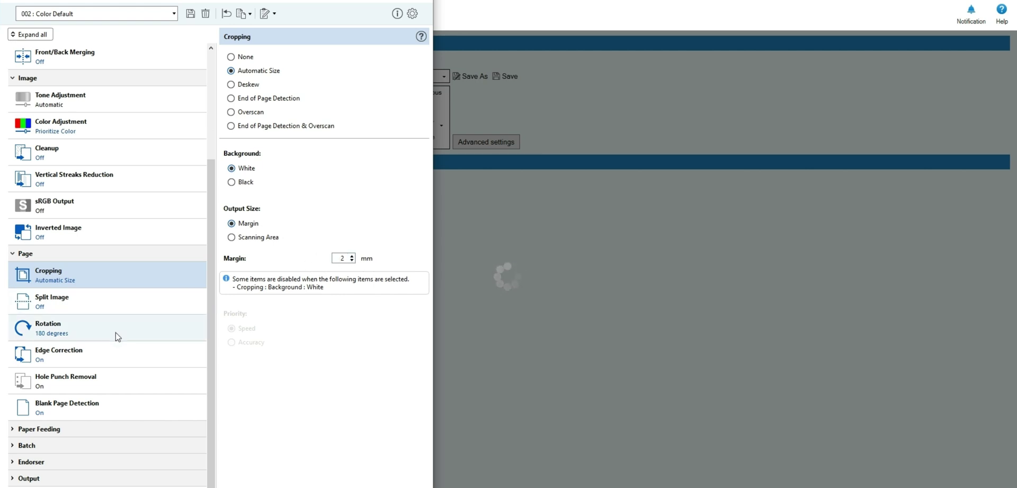
{"action": "scroll", "coordinate": [92, 344], "scroll_direction": "up", "scroll_amount": 3}
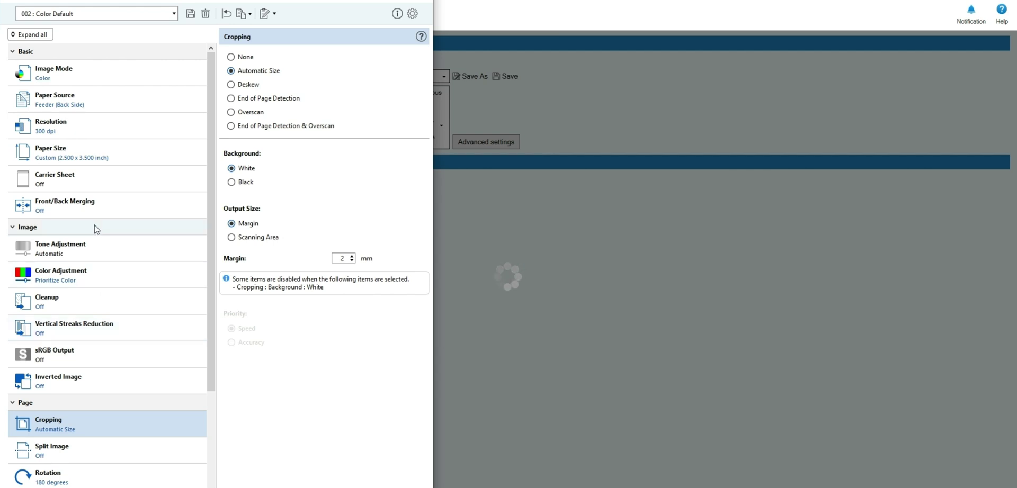
{"action": "left_click", "coordinate": [135, 157]}
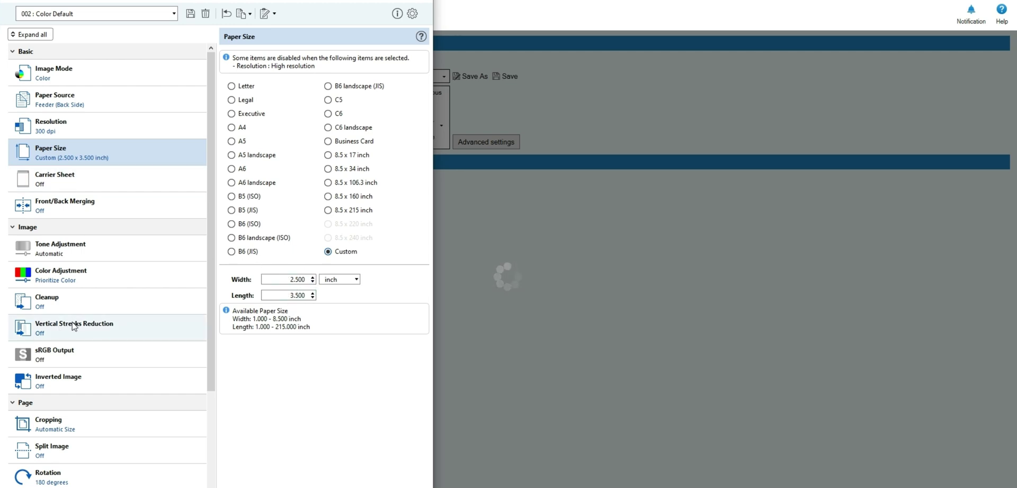
{"action": "scroll", "coordinate": [75, 326], "scroll_direction": "down", "scroll_amount": 2}
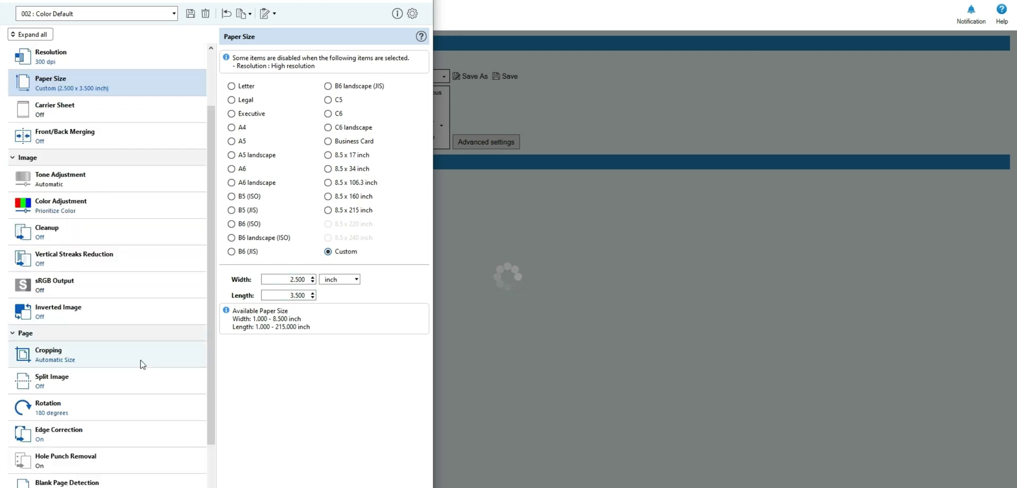
Look through the profile's paper feeding, batch, endorser and output settings, including the JPEG compression level.
{"action": "left_click", "coordinate": [93, 331]}
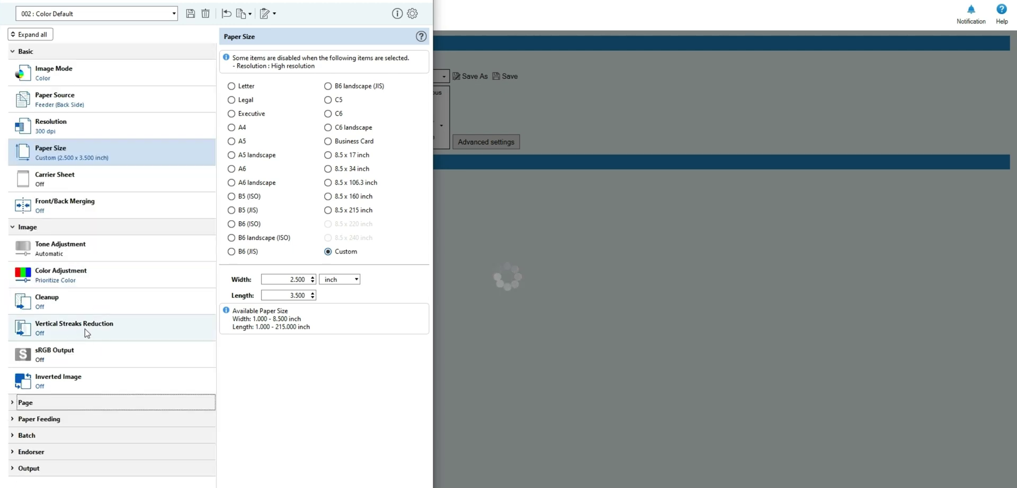
{"action": "left_click", "coordinate": [58, 51]}
{"action": "left_click", "coordinate": [102, 251]}
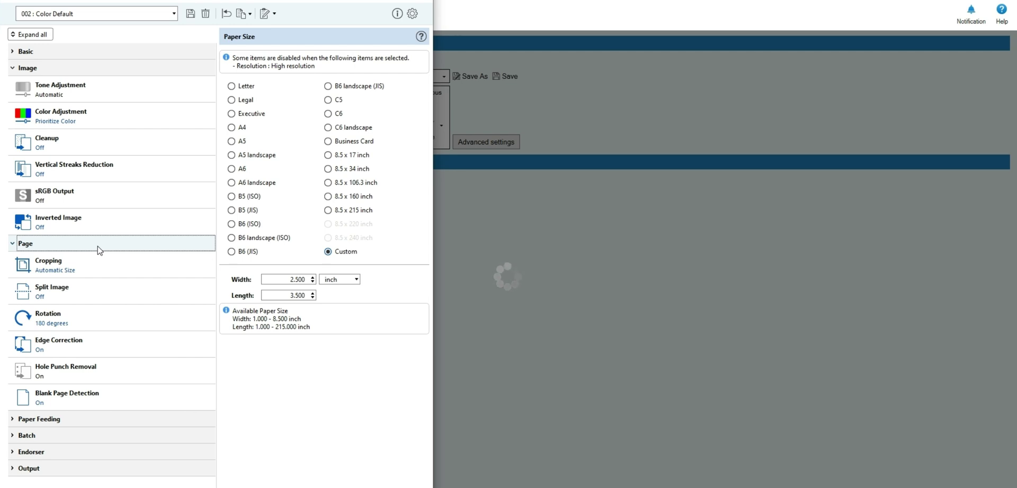
{"action": "left_click", "coordinate": [98, 249]}
{"action": "left_click", "coordinate": [99, 262]}
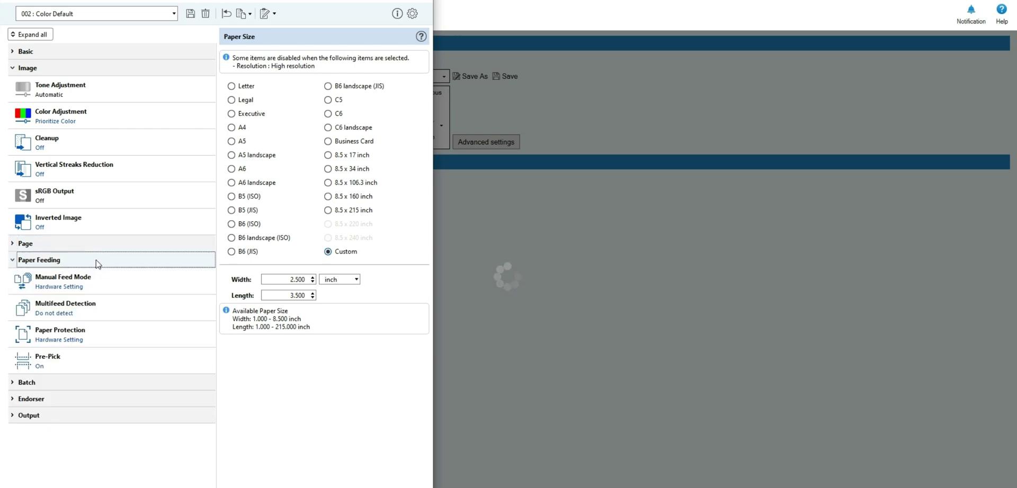
{"action": "left_click", "coordinate": [72, 260]}
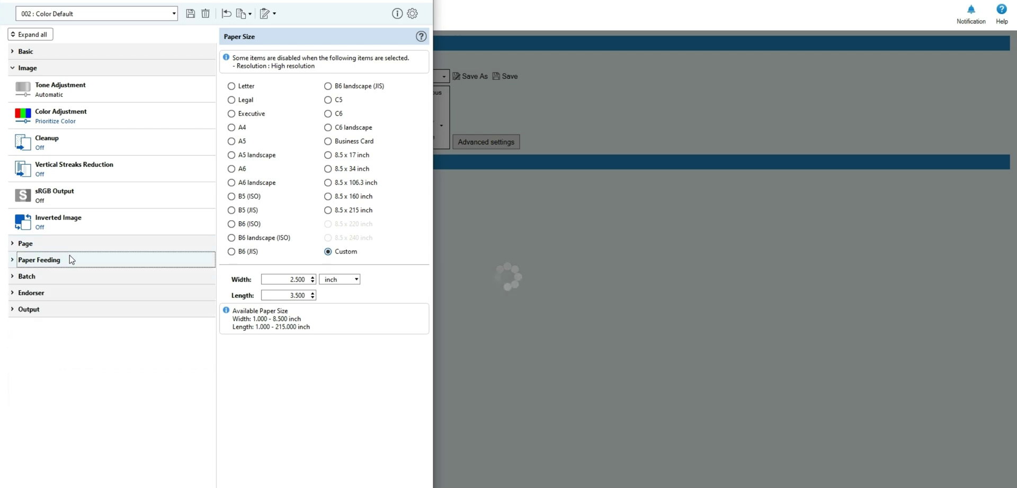
{"action": "left_click", "coordinate": [54, 278]}
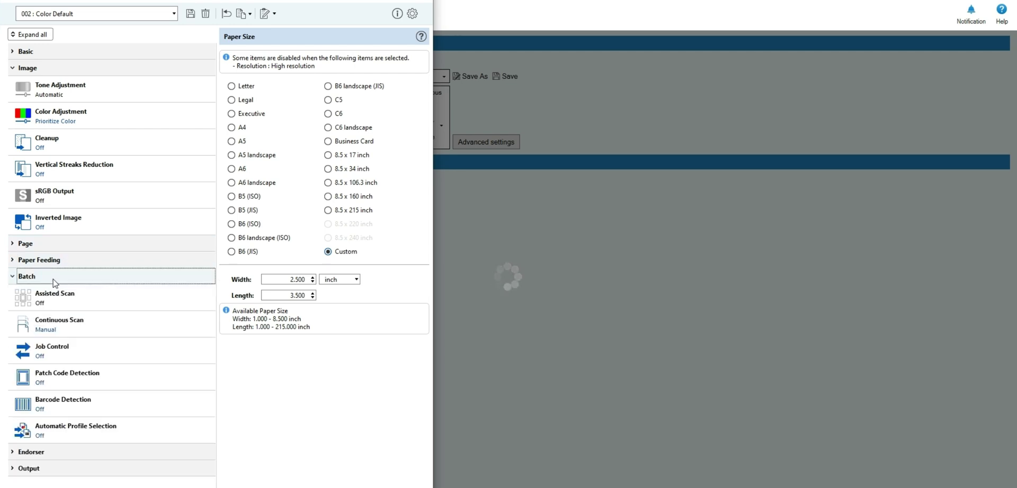
{"action": "left_click", "coordinate": [53, 277]}
{"action": "left_click", "coordinate": [86, 294]}
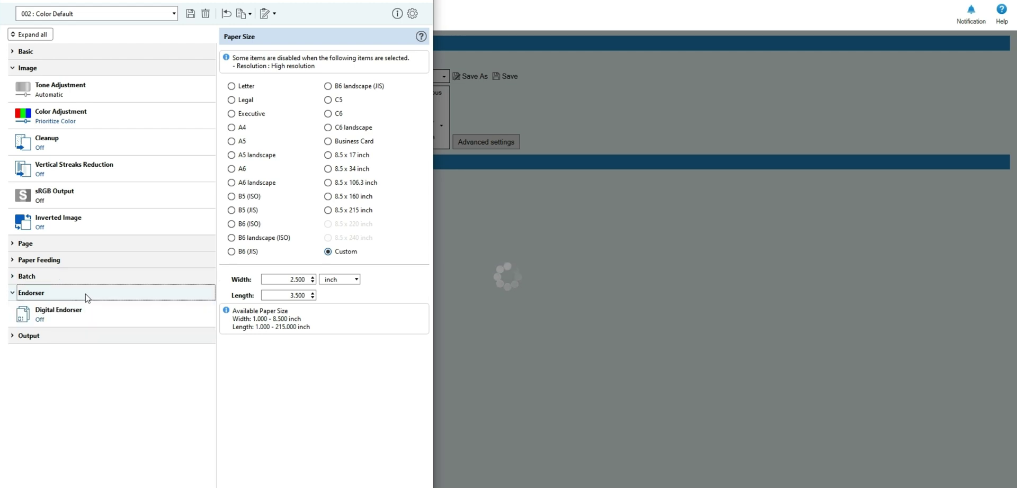
{"action": "left_click", "coordinate": [87, 294]}
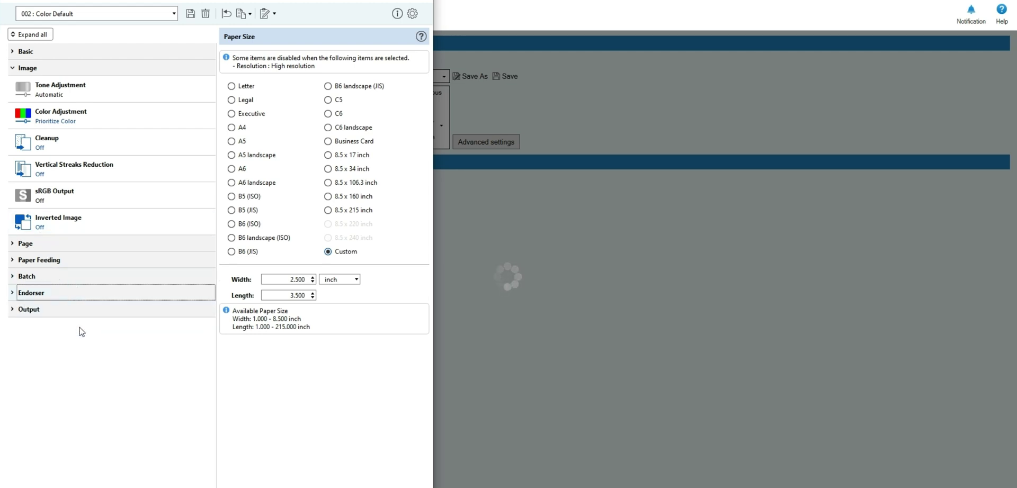
{"action": "left_click", "coordinate": [61, 313]}
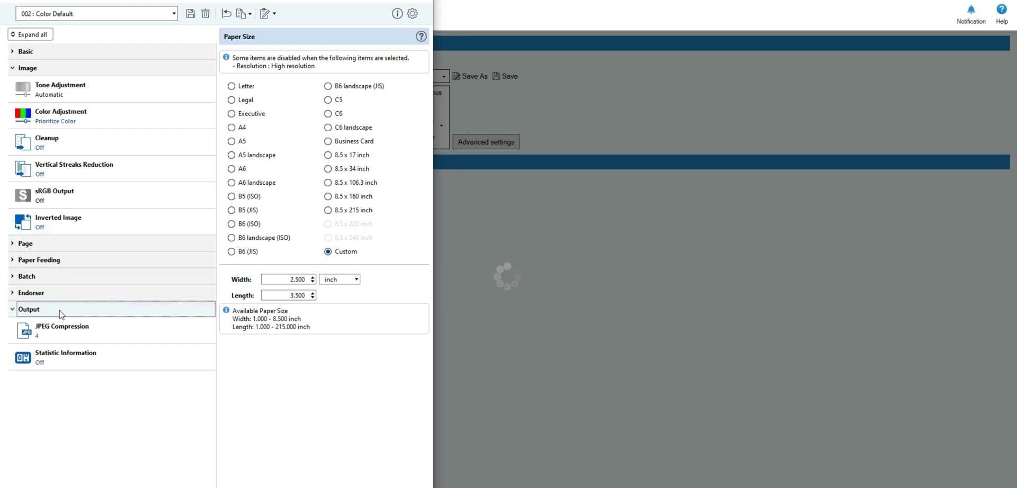
{"action": "left_click", "coordinate": [82, 330]}
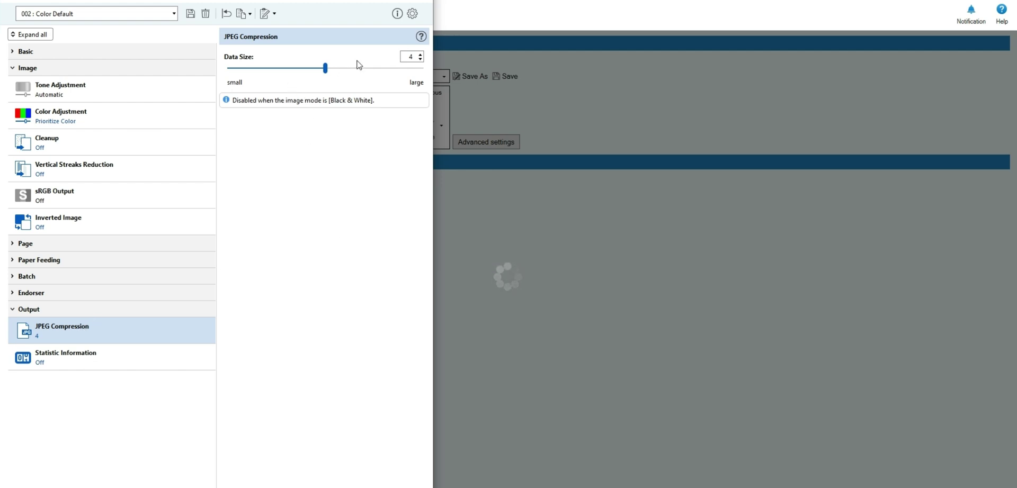
{"action": "left_click", "coordinate": [80, 312]}
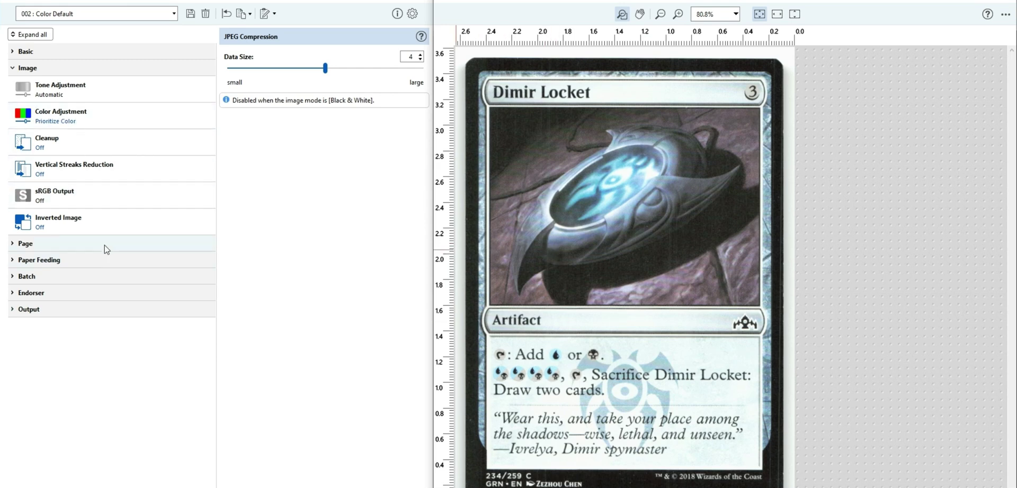
Set Shadow to 0 and Highlight to 241 in the profile's color adjustment, and close the driver settings.
{"action": "left_click", "coordinate": [60, 119]}
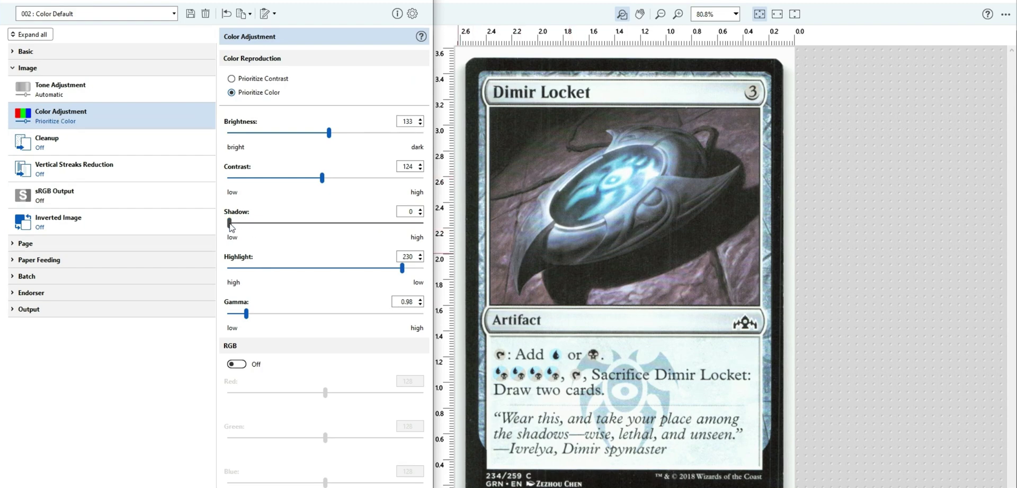
{"action": "mouse_move", "coordinate": [230, 222]}
{"action": "left_mouse_down"}
{"action": "mouse_move", "coordinate": [321, 230]}
{"action": "mouse_move", "coordinate": [218, 235]}
{"action": "left_mouse_up"}
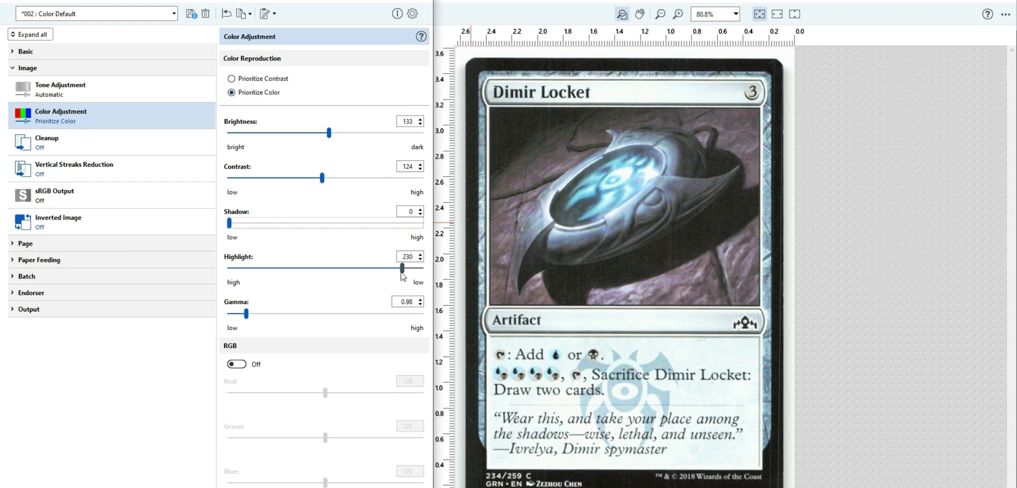
{"action": "mouse_move", "coordinate": [401, 270]}
{"action": "left_mouse_down"}
{"action": "mouse_move", "coordinate": [239, 272]}
{"action": "mouse_move", "coordinate": [410, 270]}
{"action": "left_mouse_up"}
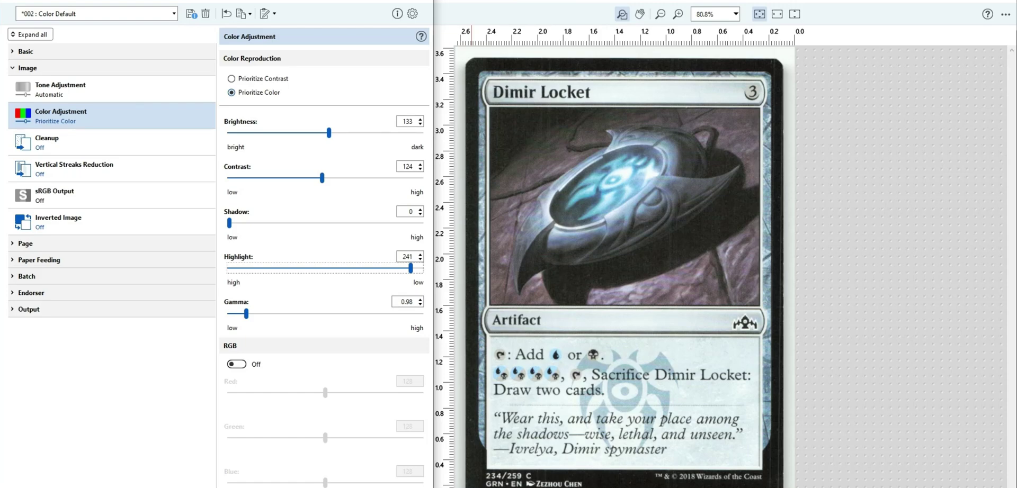
{"action": "left_click", "coordinate": [397, 485]}
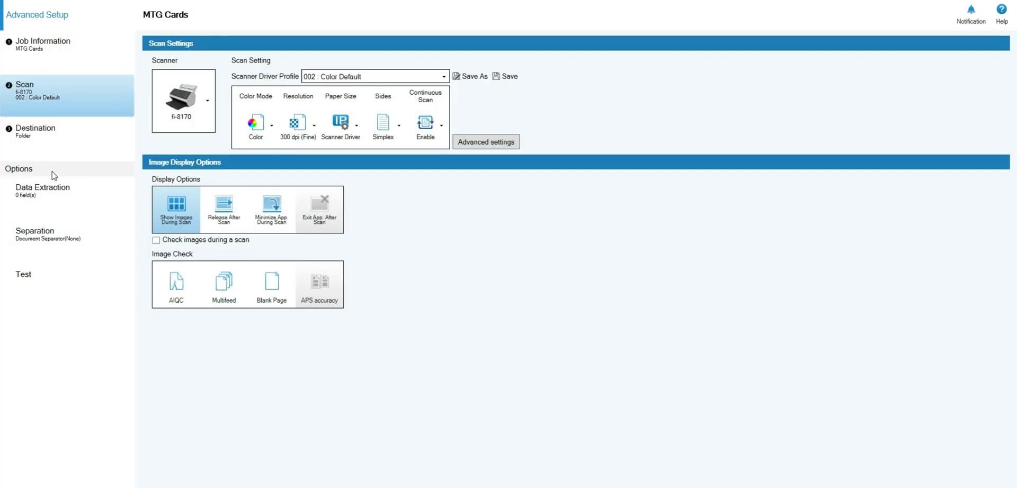
Check the MTG Cards job's destination settings and return to the home screen's job list.
{"action": "left_click", "coordinate": [80, 147]}
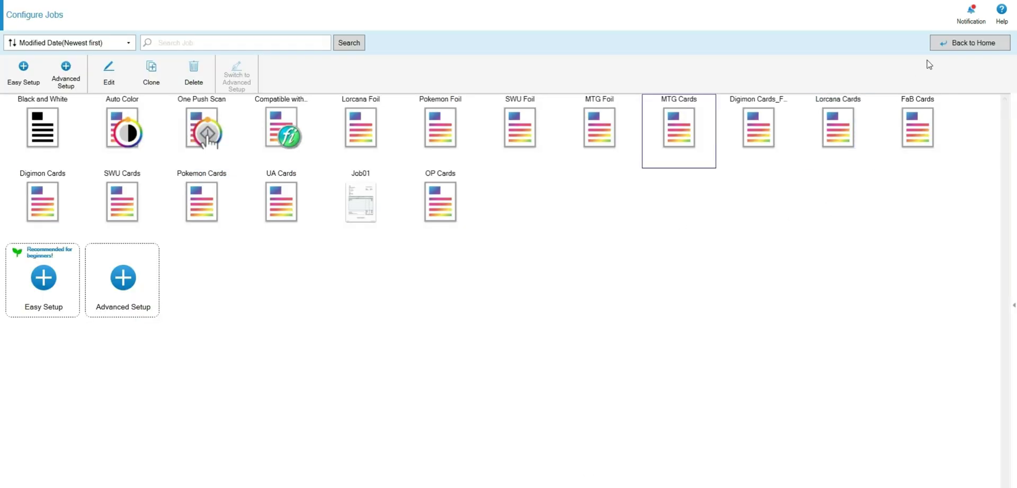
{"action": "left_click", "coordinate": [946, 46]}
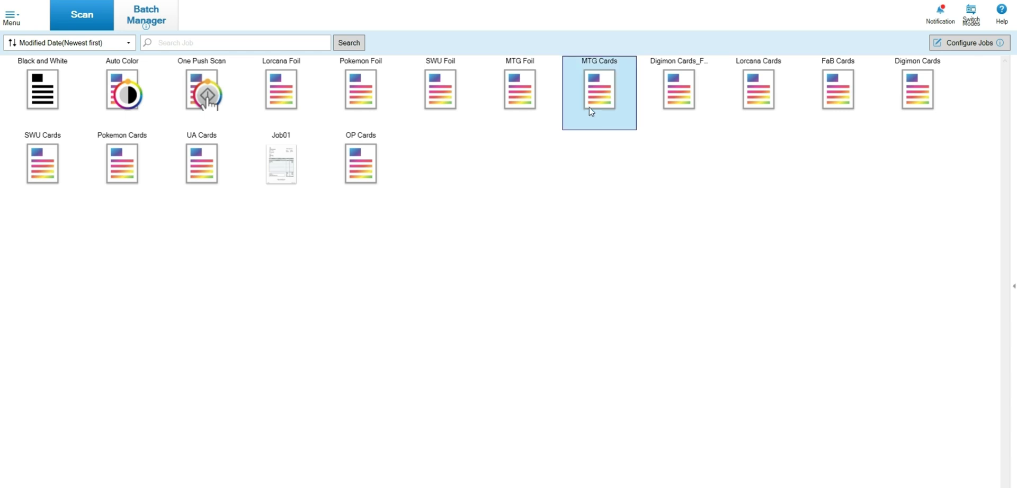
Scan a card with the MTG Cards job and finish scanning without loading more cards.
{"action": "mouse_move", "coordinate": [602, 95]}
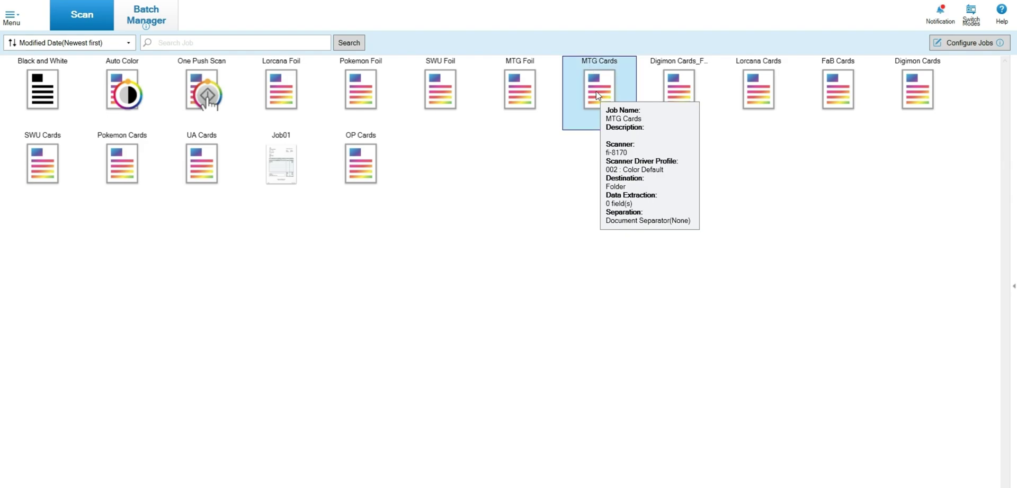
{"action": "left_click", "coordinate": [592, 84]}
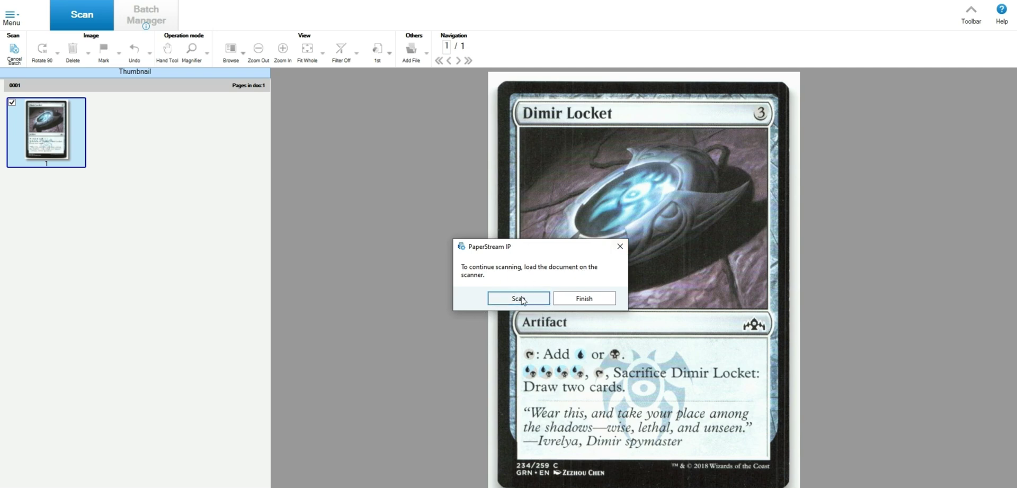
{"action": "left_click", "coordinate": [586, 300]}
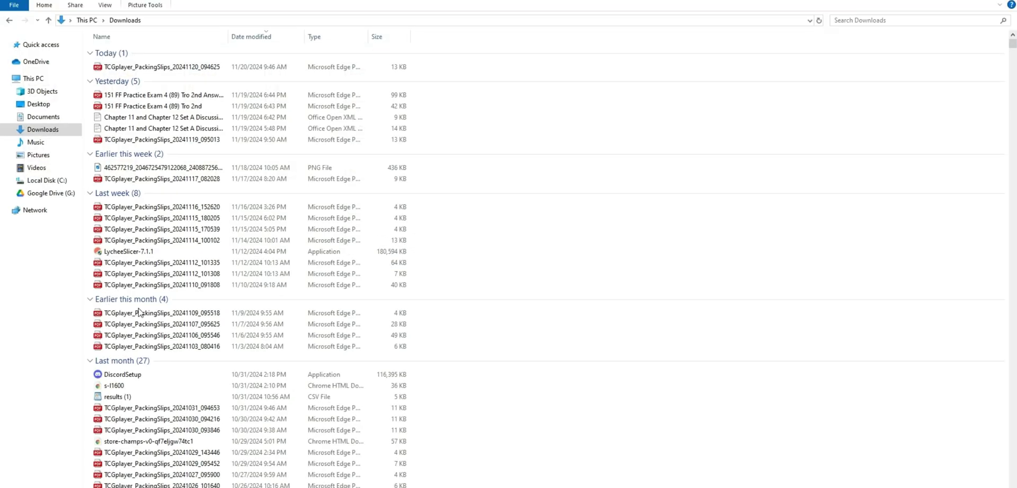
Open the MTG folder inside Card Scanner in My Drive on the Google Drive (G:) drive.
{"action": "left_click", "coordinate": [49, 194]}
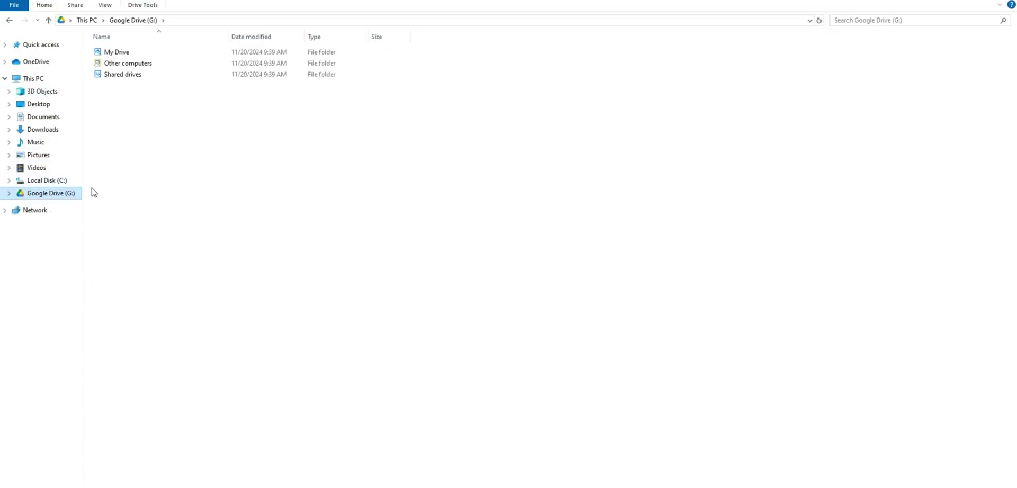
{"action": "double_click", "coordinate": [144, 53]}
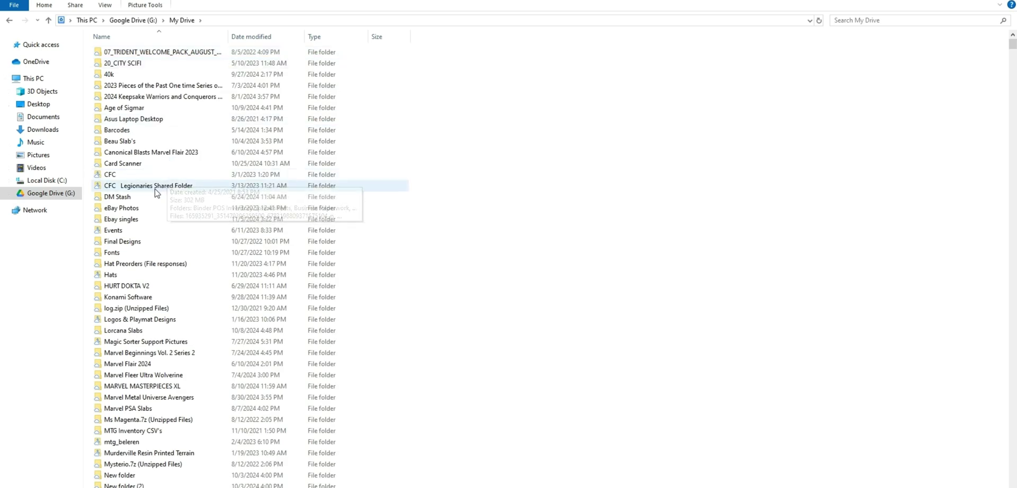
{"action": "double_click", "coordinate": [181, 163]}
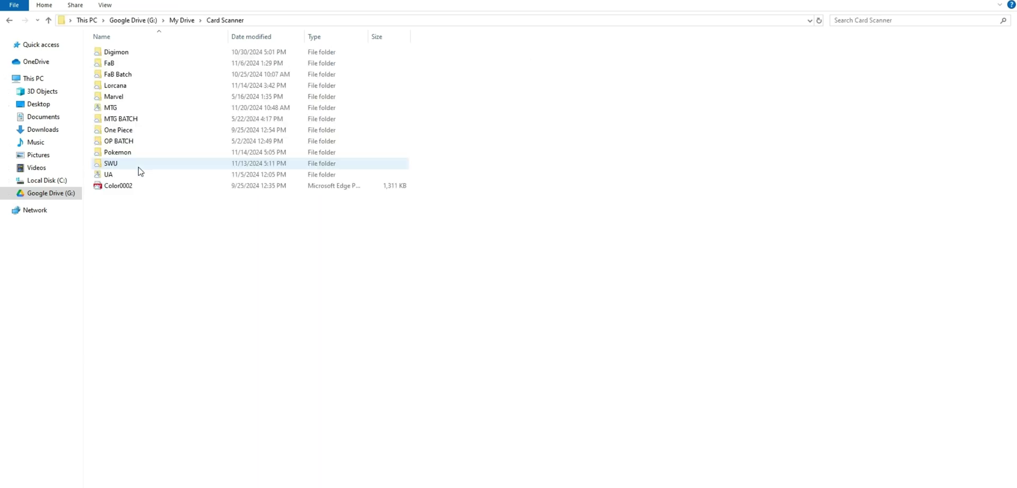
{"action": "double_click", "coordinate": [143, 107]}
View the newest card scan, OP0021_0001.jpg, at the end of the folder, close it and return to the Card Scanner folder.
{"action": "scroll", "coordinate": [543, 187], "scroll_direction": "down", "scroll_amount": 10}
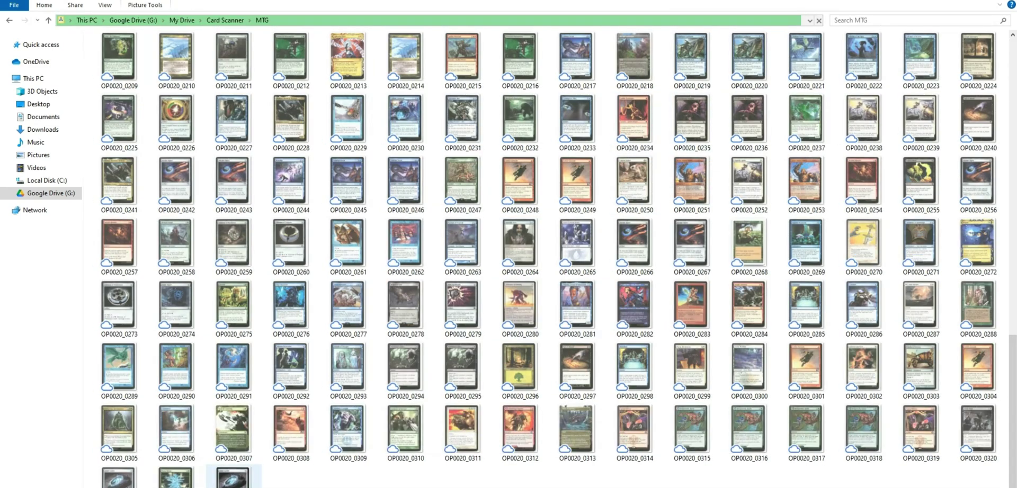
{"action": "double_click", "coordinate": [233, 477]}
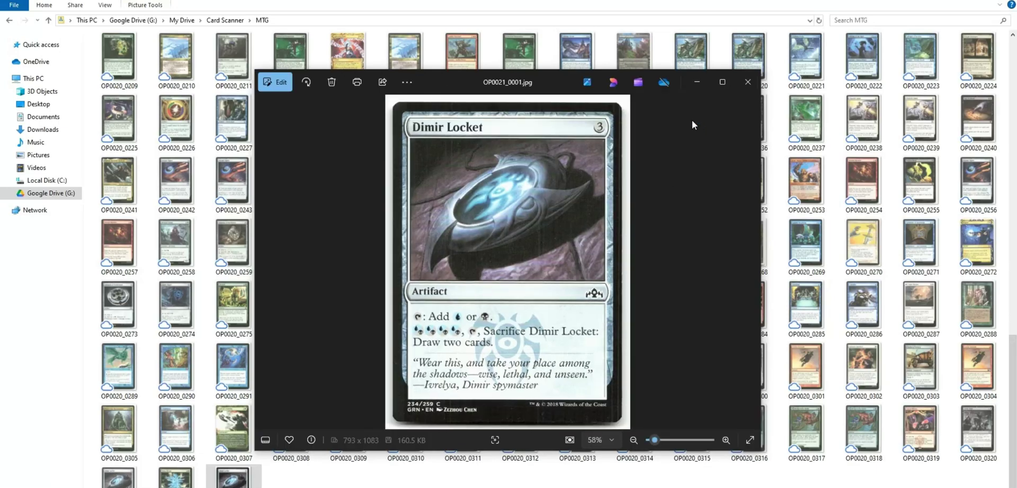
{"action": "left_click", "coordinate": [748, 81]}
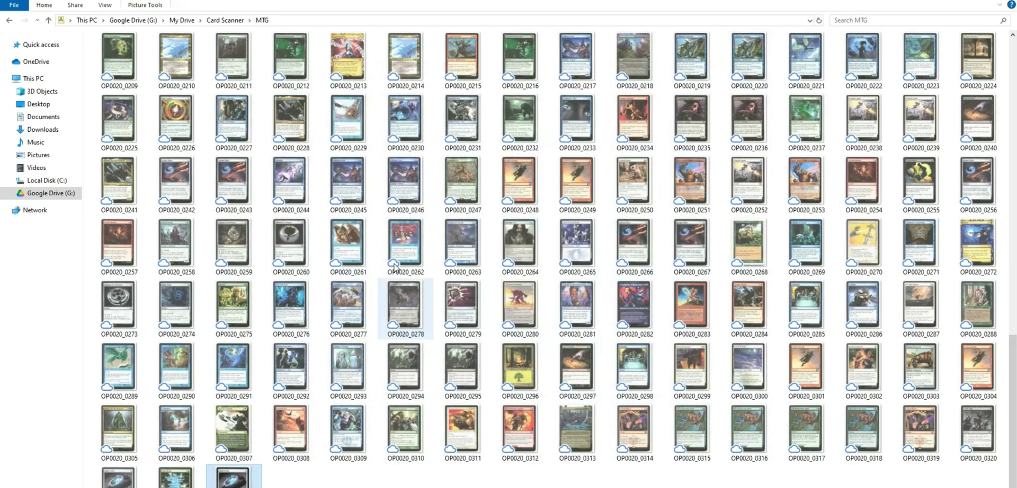
{"action": "left_click", "coordinate": [9, 21]}
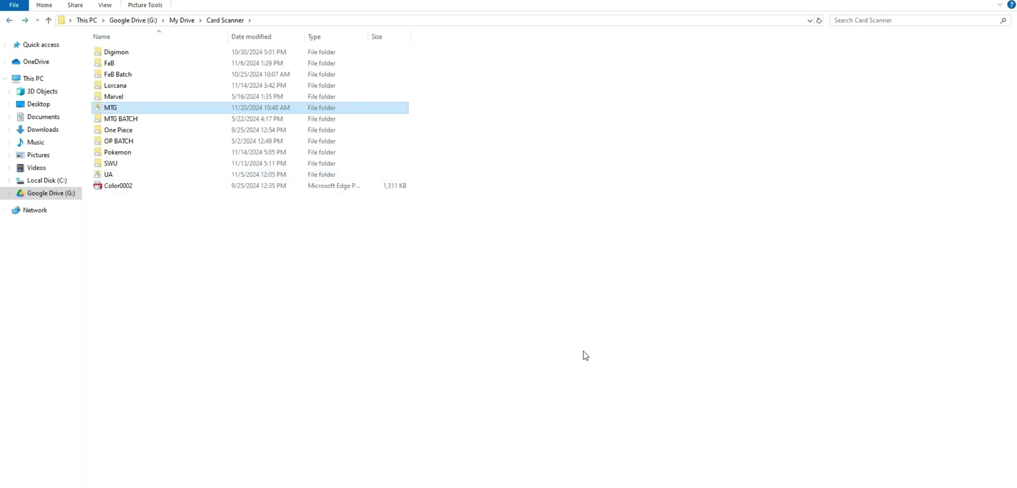